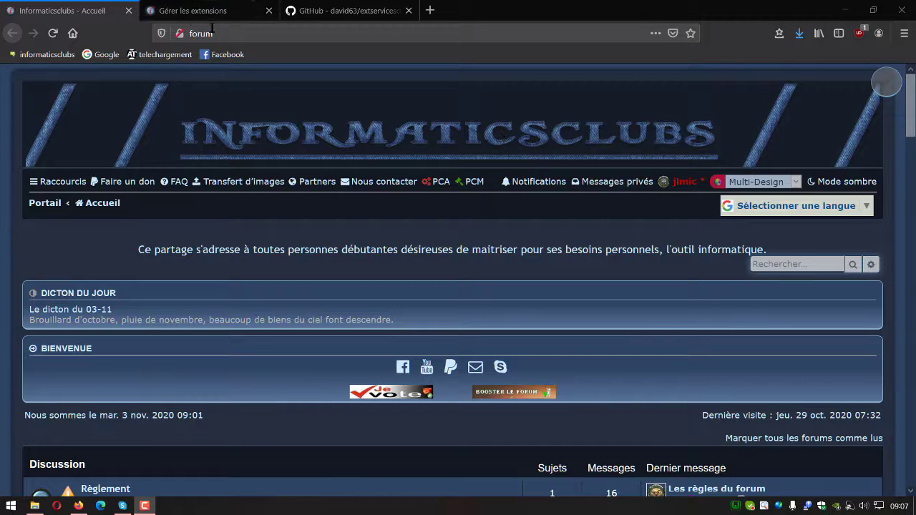
Open the Upload Extensions page in the forum's administration panel and show the validated extensions
left_click(191, 13)
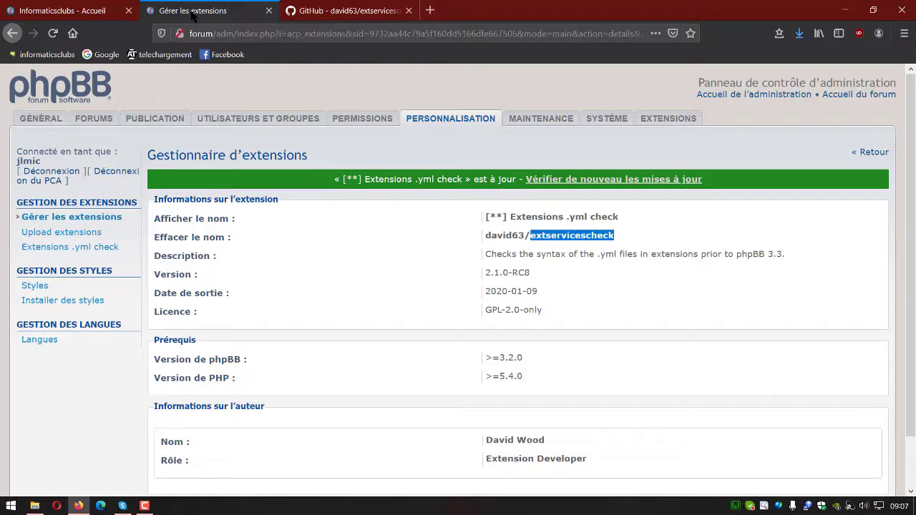
left_click(65, 234)
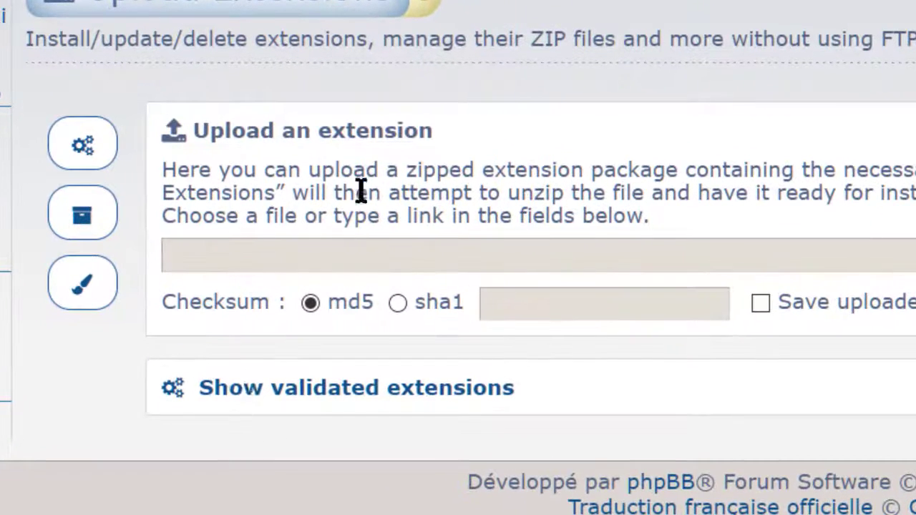
left_click(331, 390)
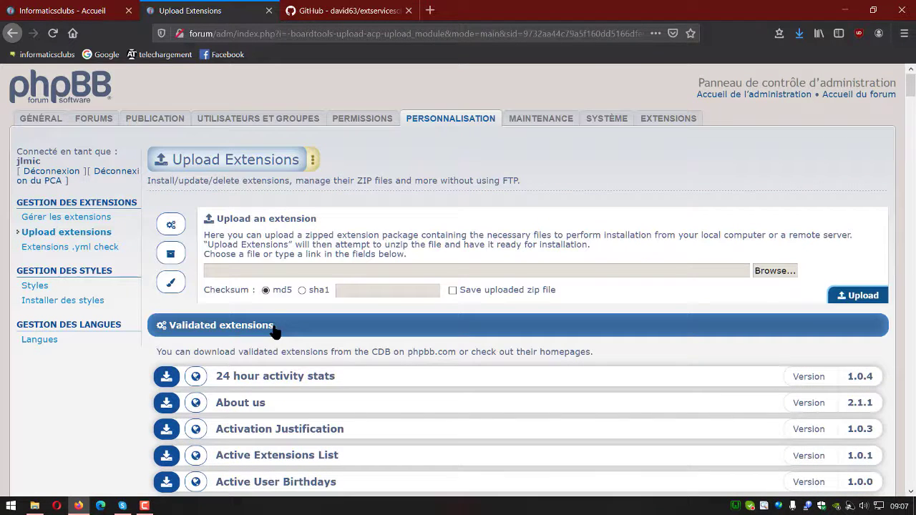
Upload the Topic Solved extension from the validated extensions list and enable it
scroll(346, 290, "down", 3)
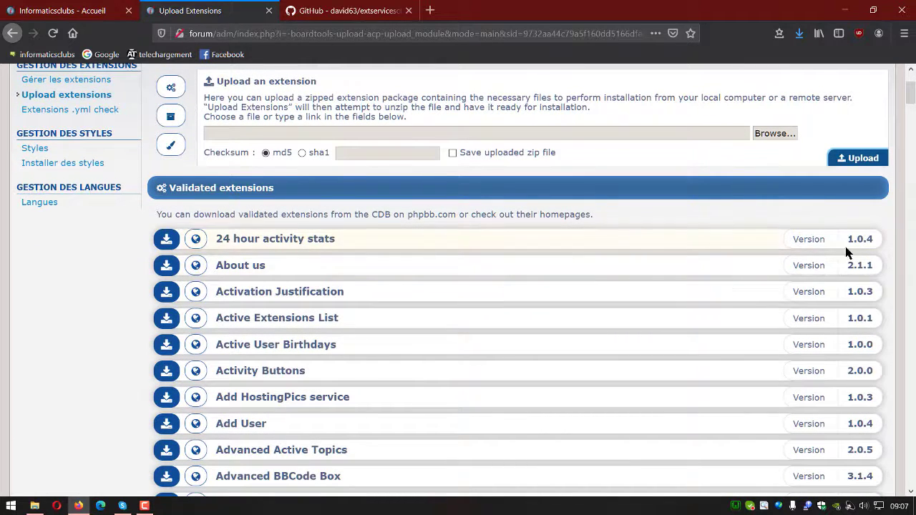
scroll(430, 315, "down", 3)
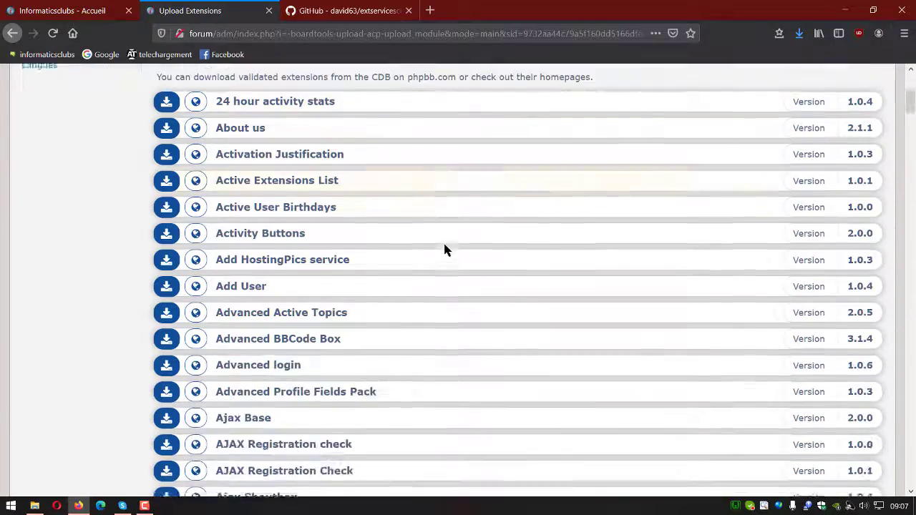
scroll(444, 247, "down", 20)
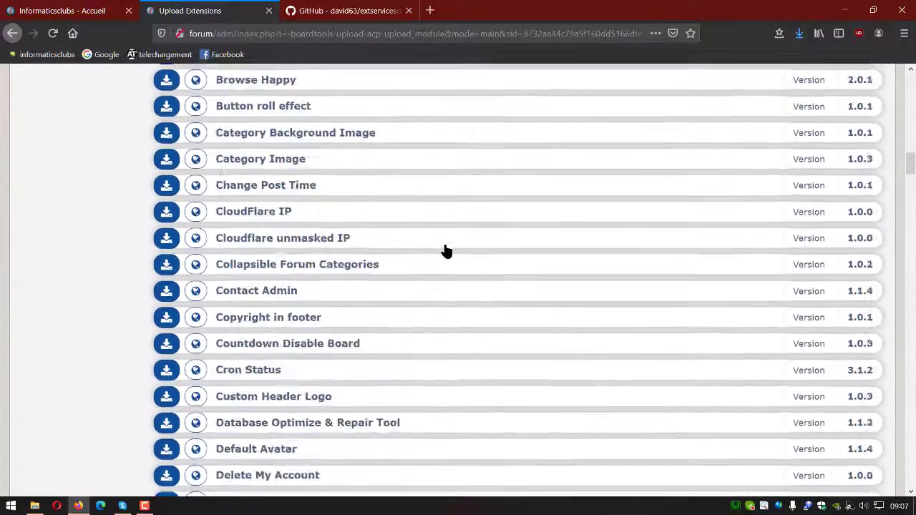
scroll(444, 250, "down", 20)
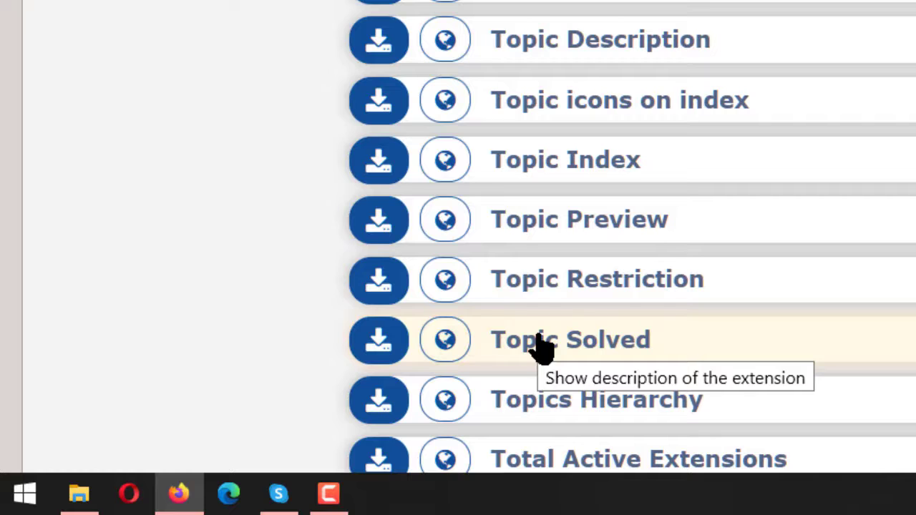
left_click(376, 340)
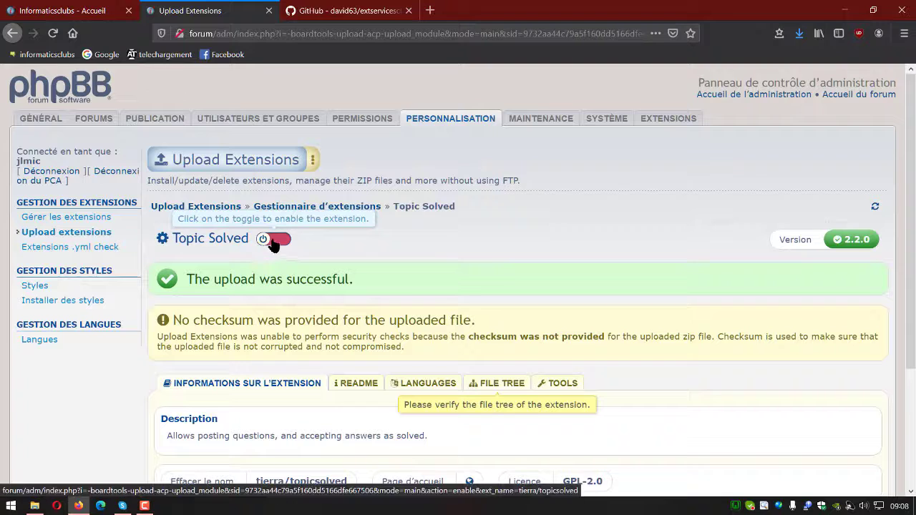
left_click(280, 241)
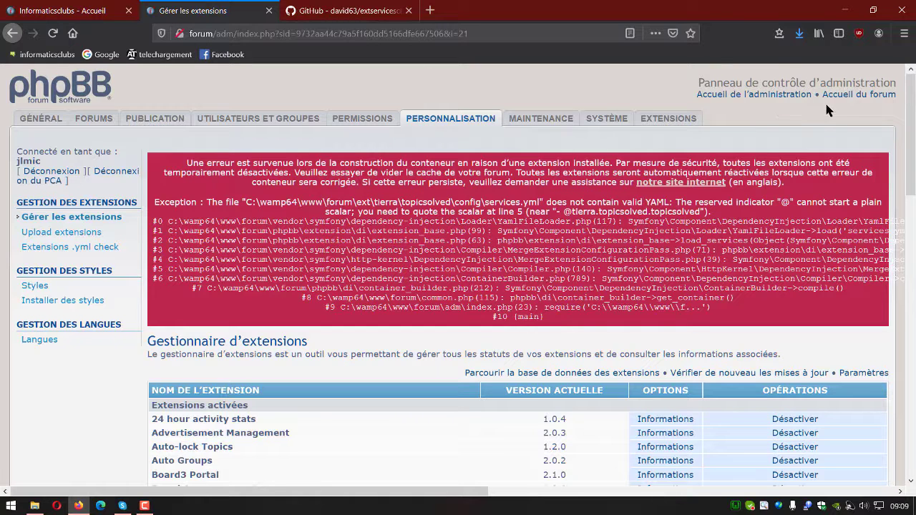
Open the forum home page in a separate tab and check whether it loads
middle_click(855, 96)
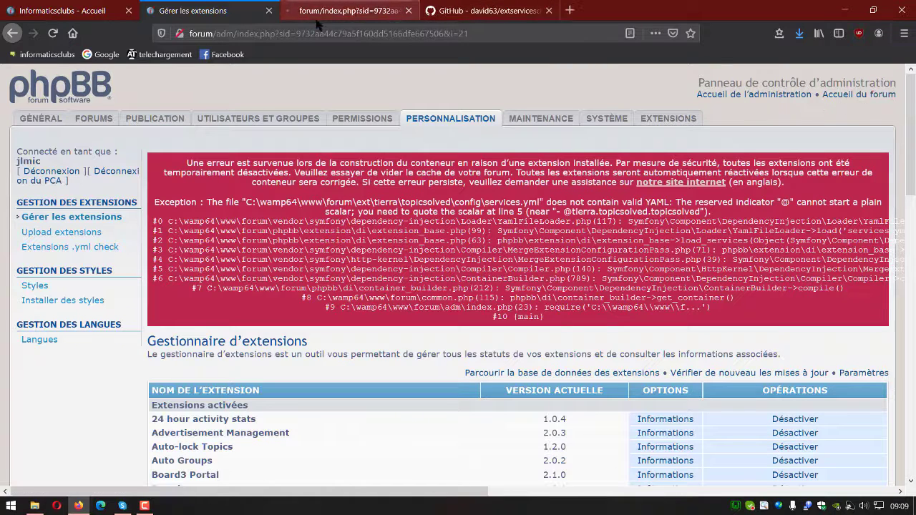
left_click(336, 12)
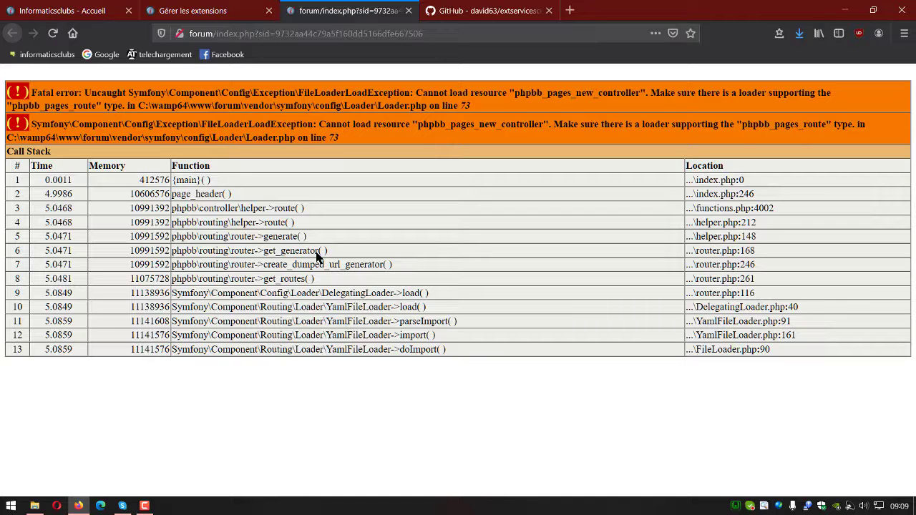
Disable the Topic Solved extension in the extension manager and confirm the deactivation
left_click(196, 12)
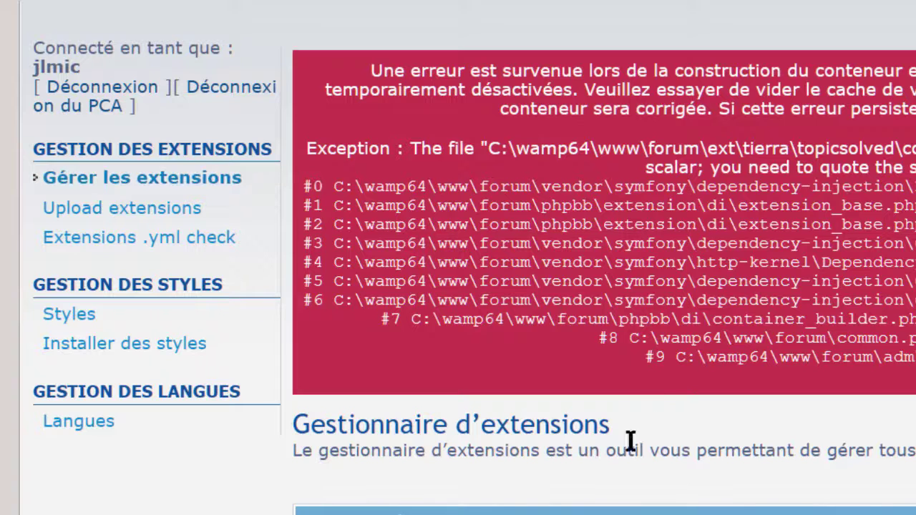
scroll(773, 375, "down", 6)
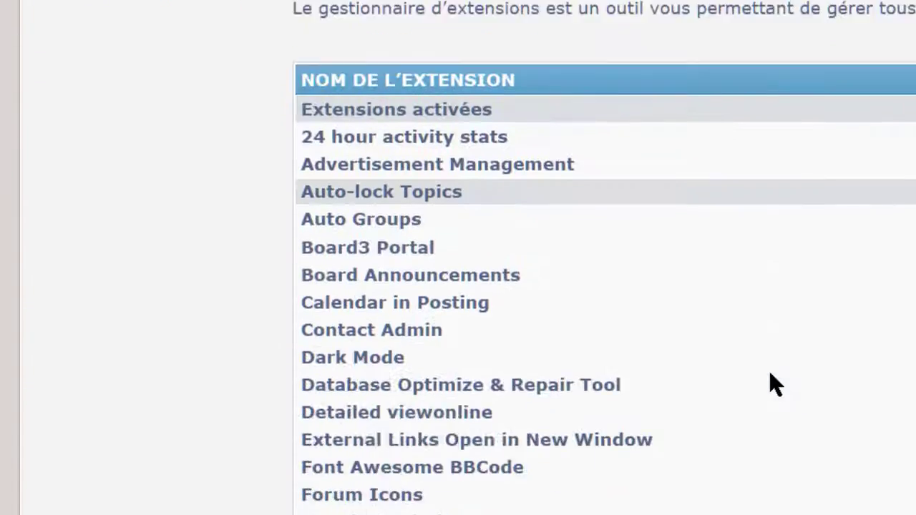
scroll(770, 368, "down", 10)
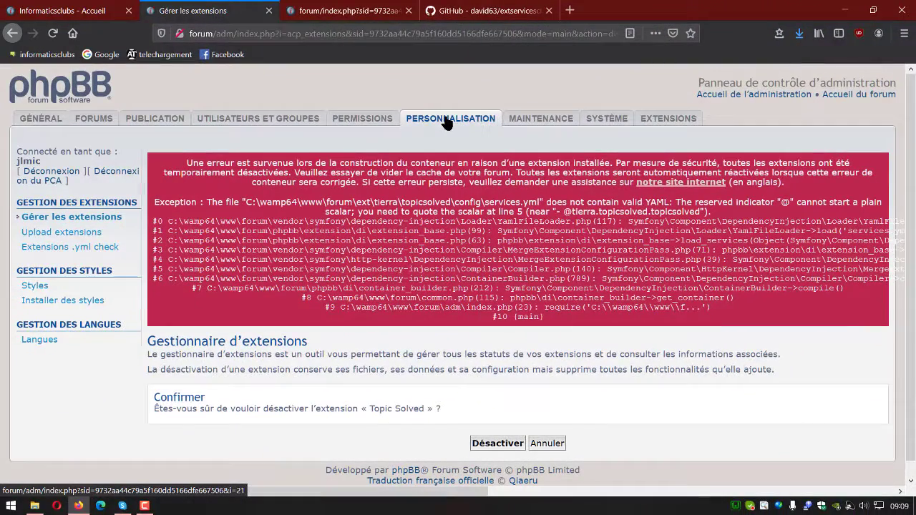
left_click(494, 448)
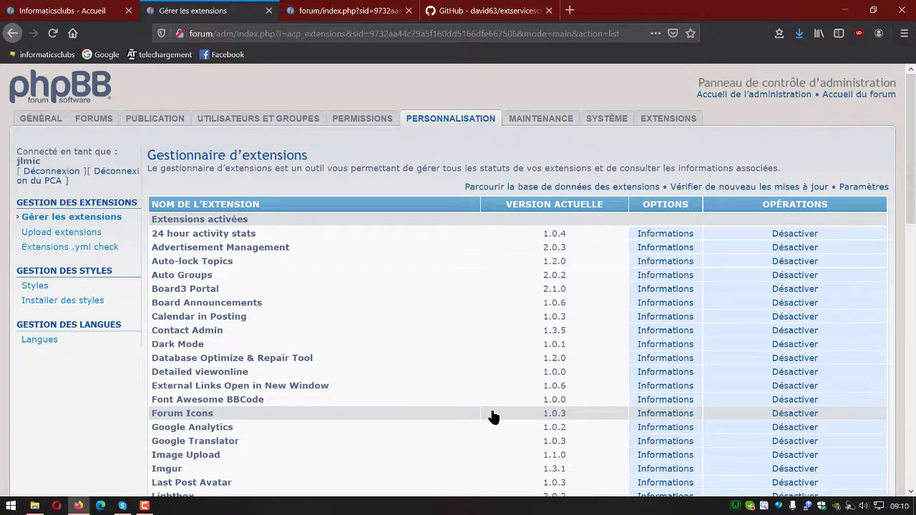
Reload the forum home page to check whether the forum works again
left_click(362, 11)
key("F5")
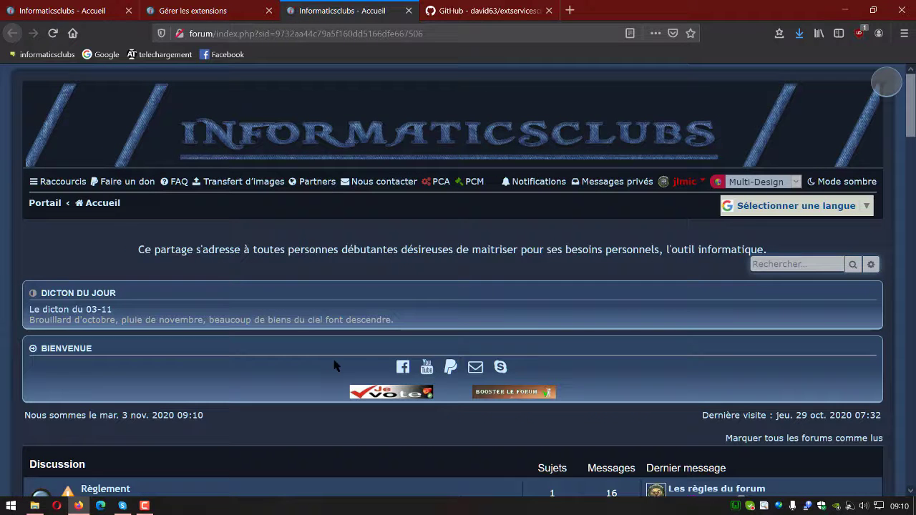
Review the enabled and disabled extensions in the extension manager, including the status of Topic Solved
left_click(212, 9)
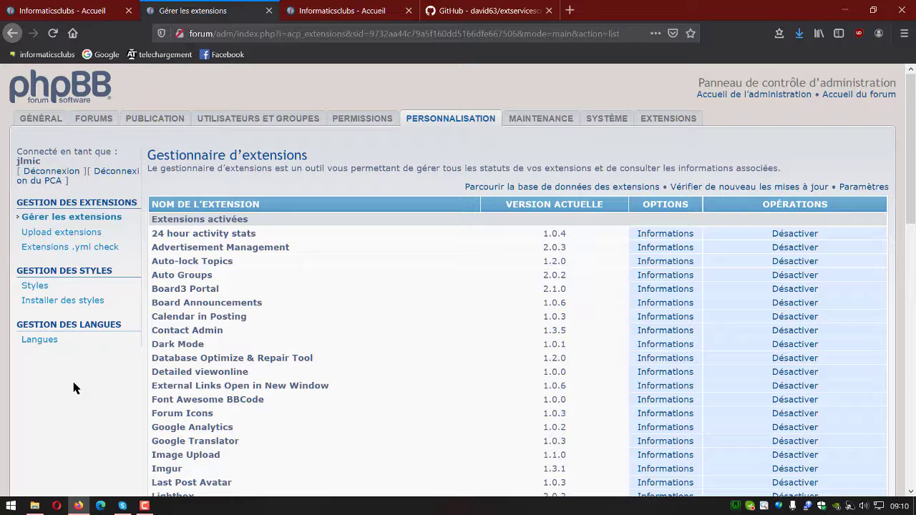
scroll(65, 367, "down", 1)
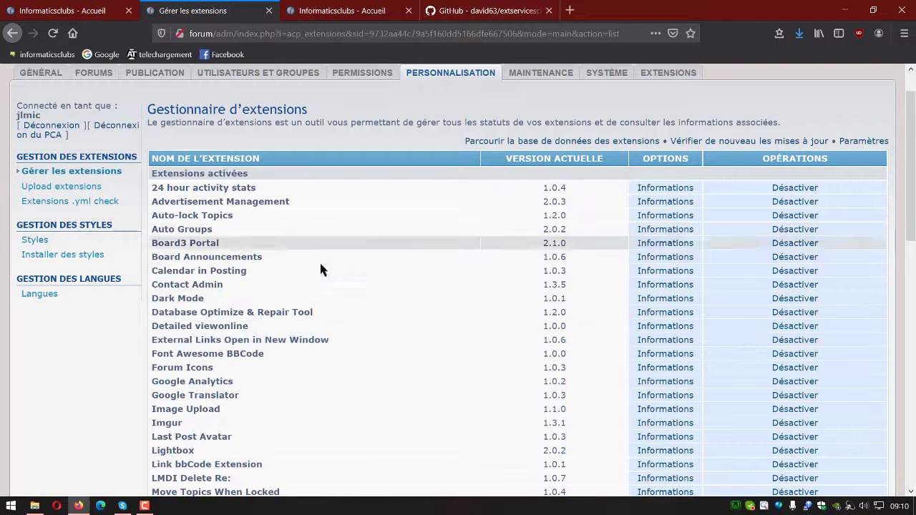
scroll(393, 296, "down", 4)
scroll(390, 299, "down", 9)
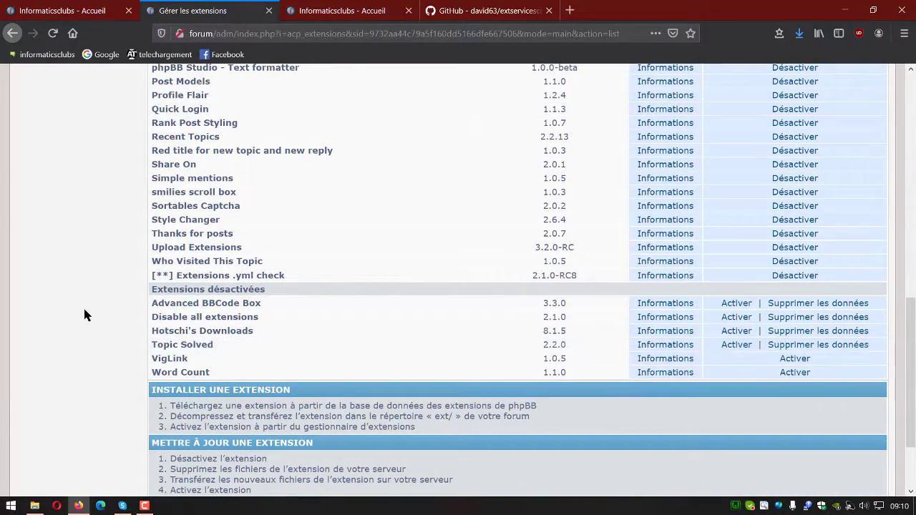
scroll(83, 297, "up", 14)
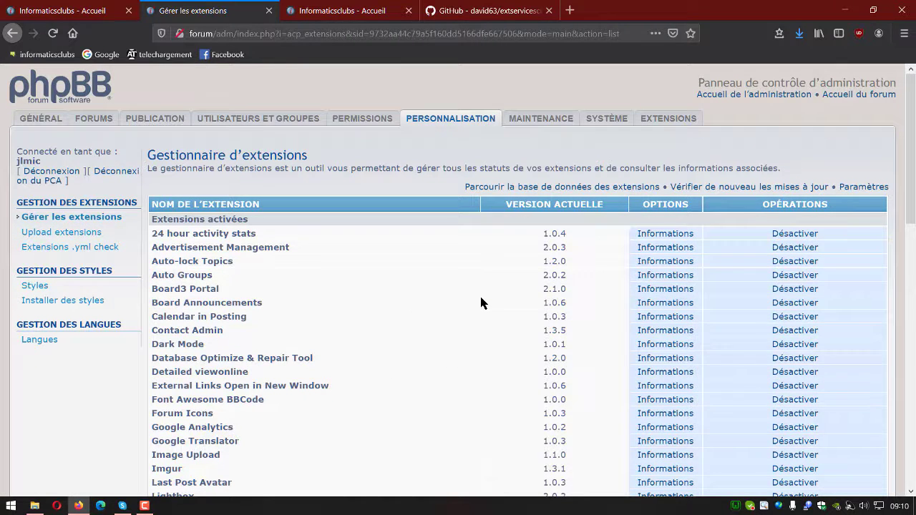
scroll(94, 357, "down", 8)
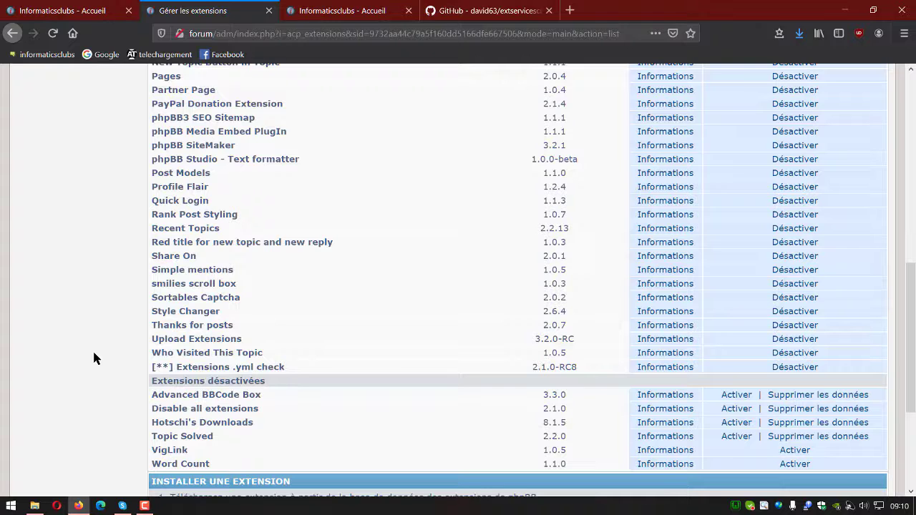
scroll(107, 301, "up", 8)
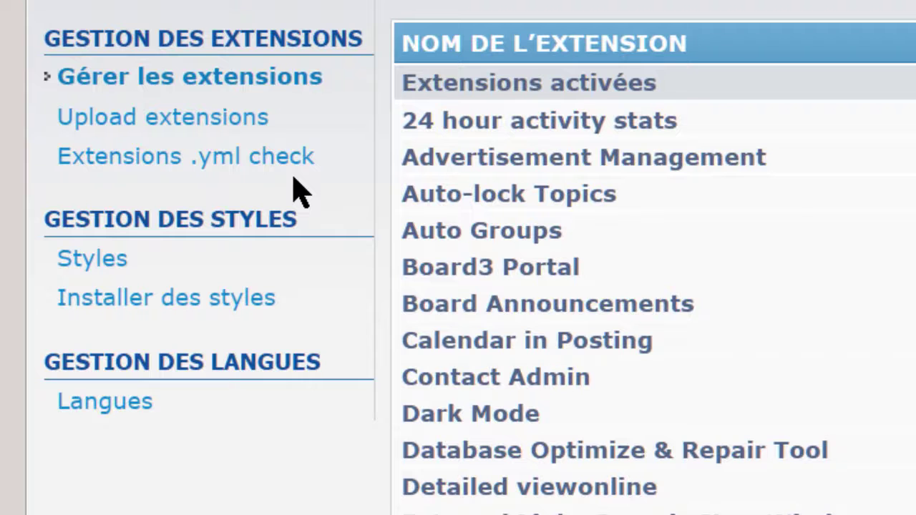
Run the Extensions .yml check and look through the extension results for invalid .yml files
left_click(231, 166)
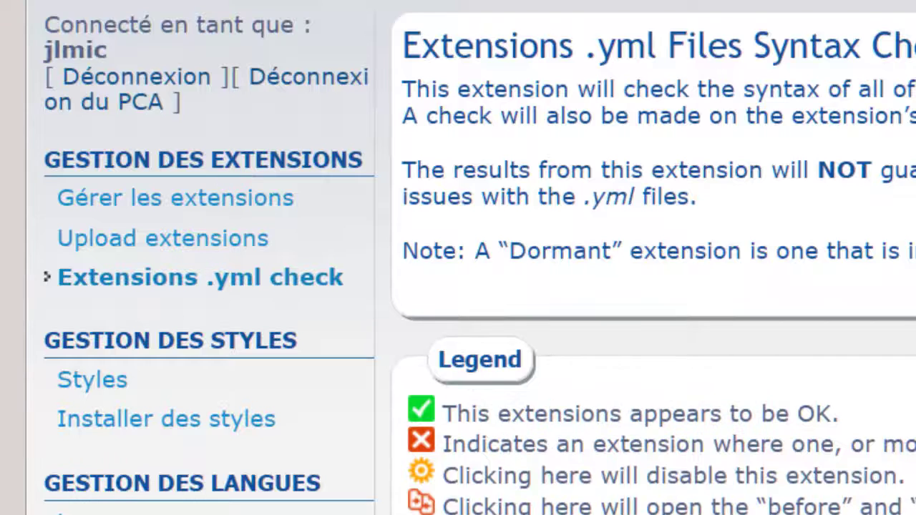
scroll(458, 258, "down", 2)
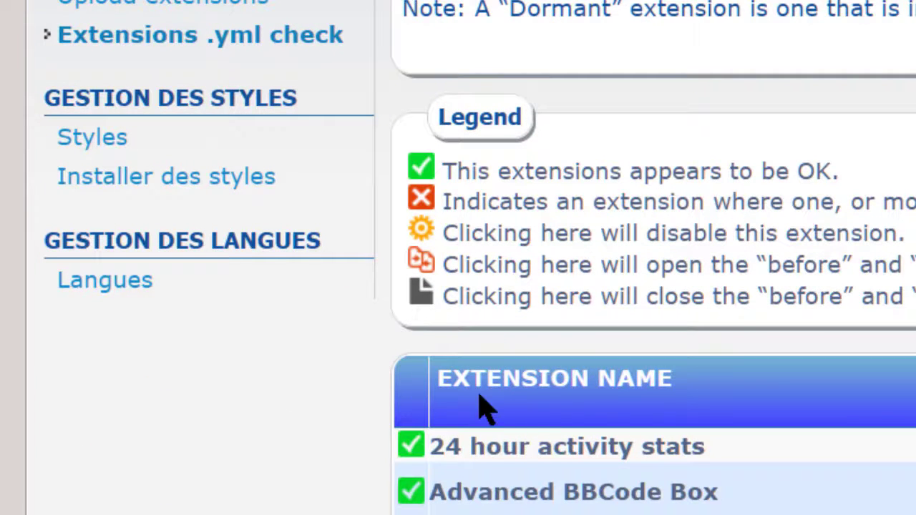
scroll(484, 405, "down", 5)
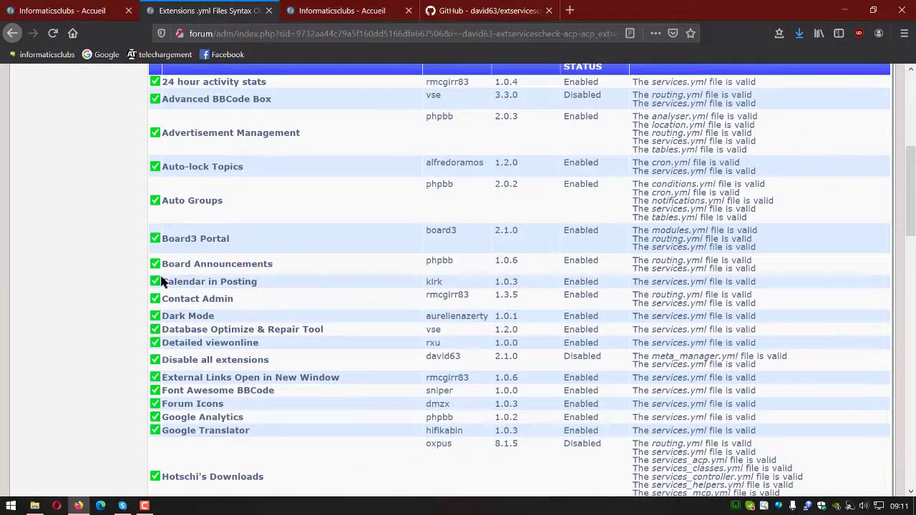
scroll(145, 393, "down", 5)
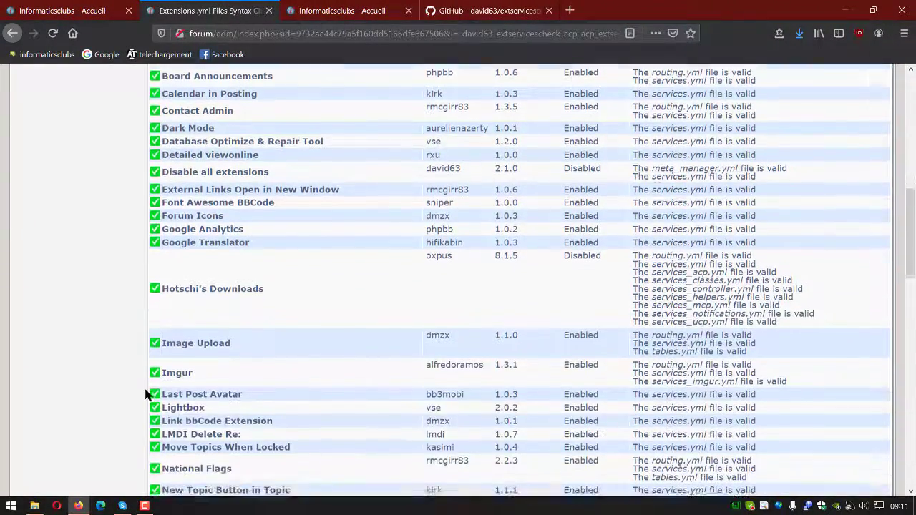
scroll(145, 393, "down", 5)
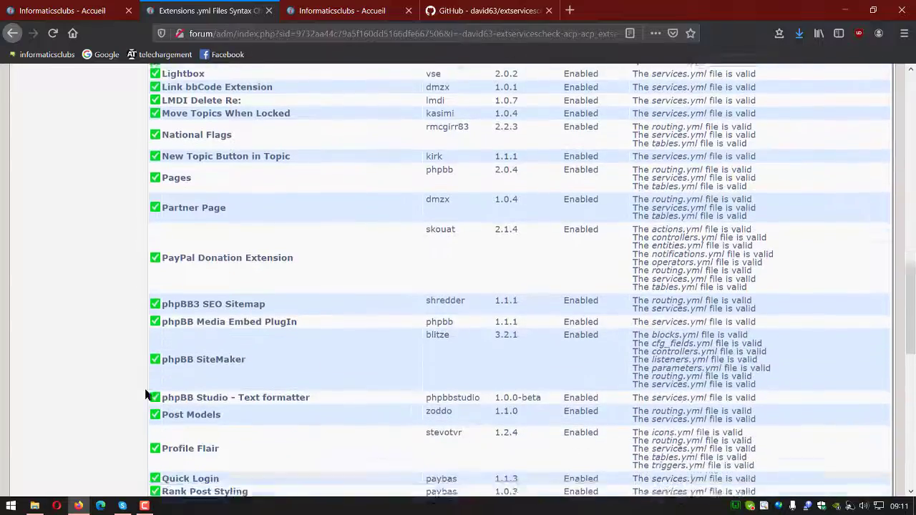
scroll(146, 394, "down", 3)
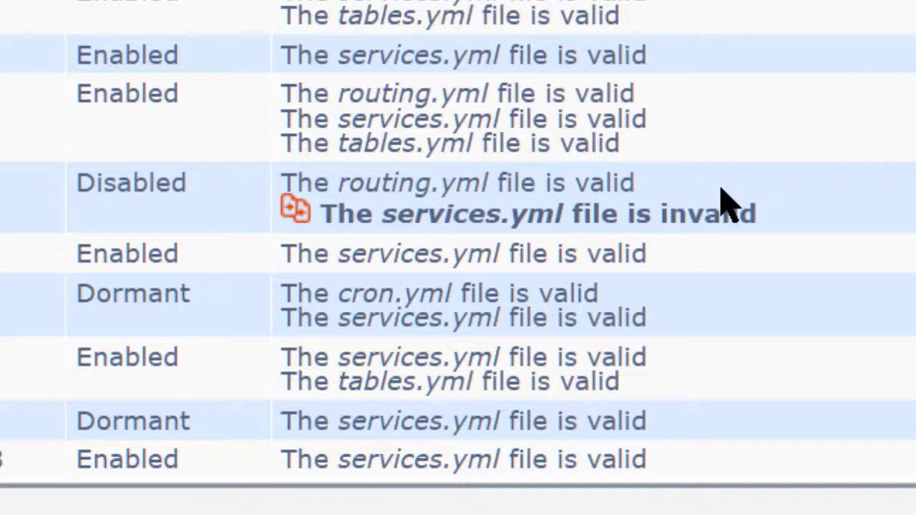
Open the before and after comparison of Topic Solved's services.yml and copy the reformatted file to the clipboard
left_click(281, 209)
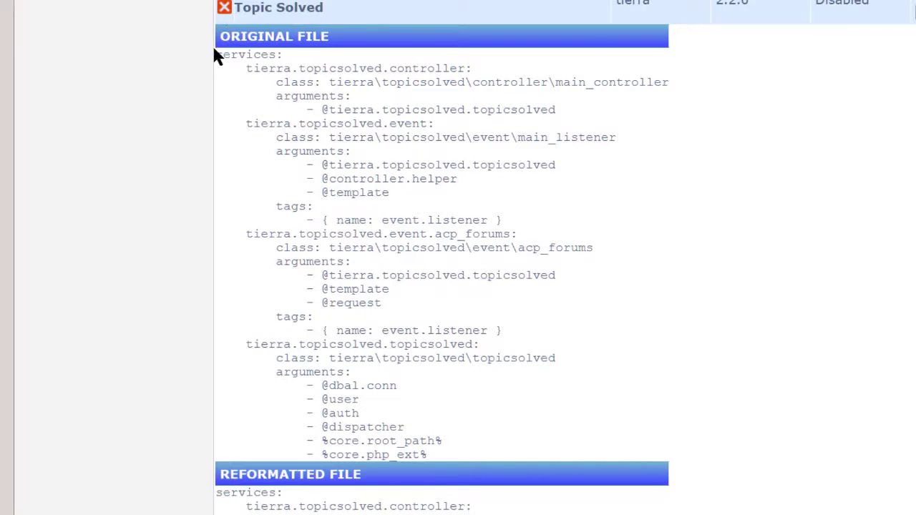
scroll(816, 334, "down", 3)
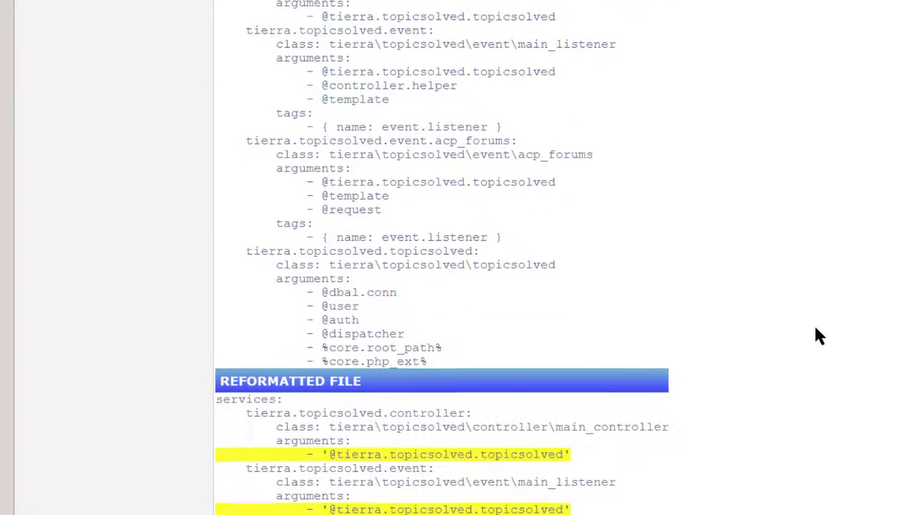
scroll(816, 329, "down", 3)
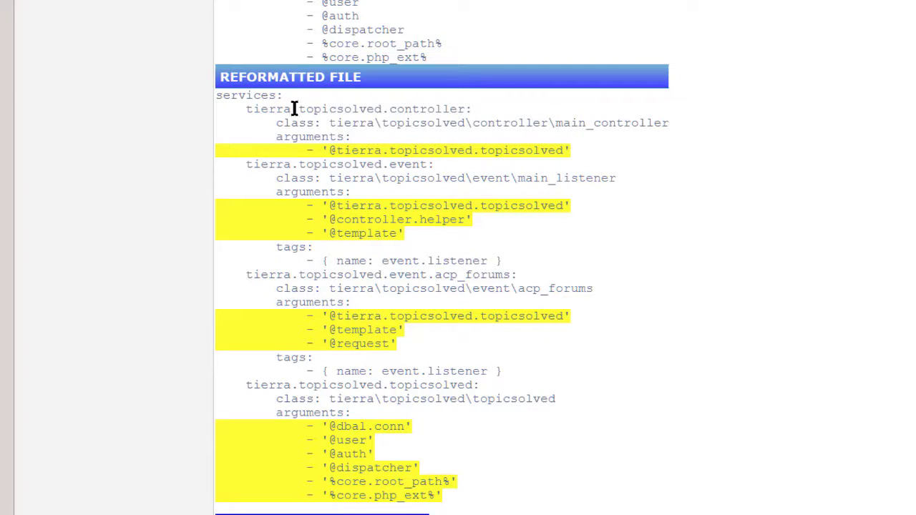
scroll(176, 337, "down", 3)
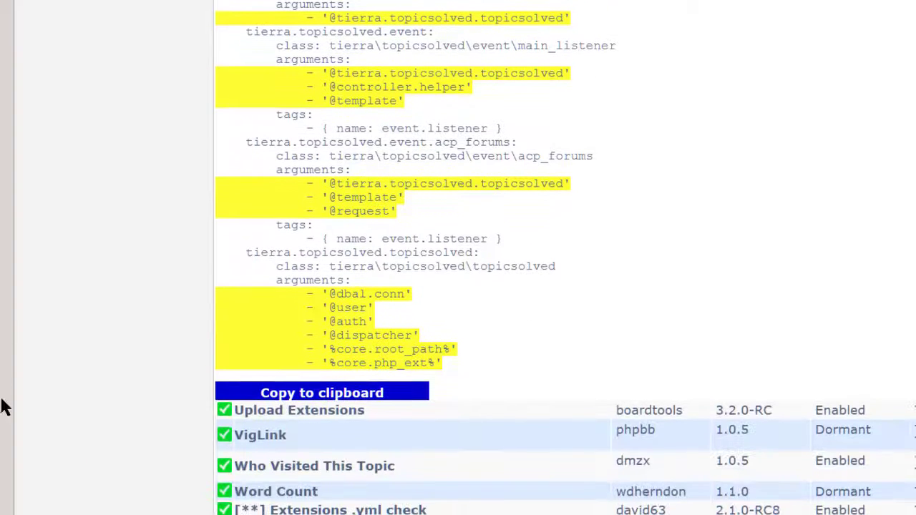
left_click(315, 395)
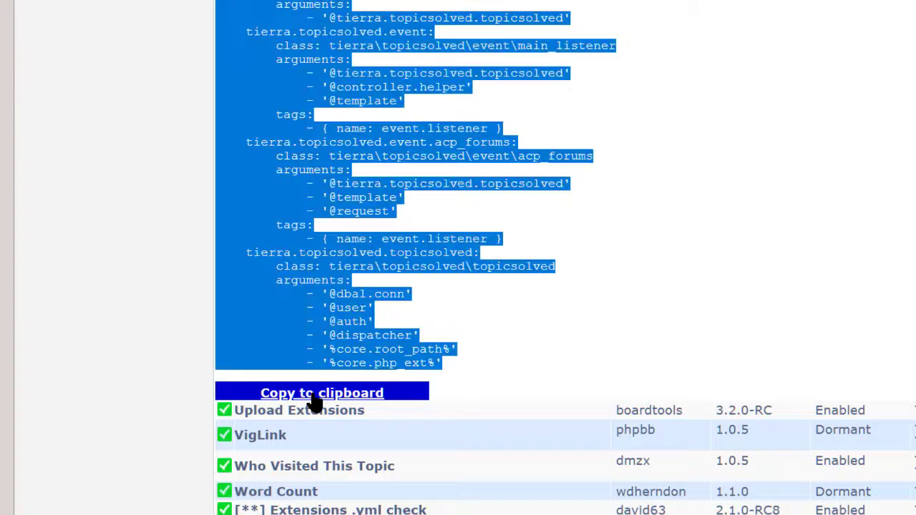
scroll(318, 358, "up", 14)
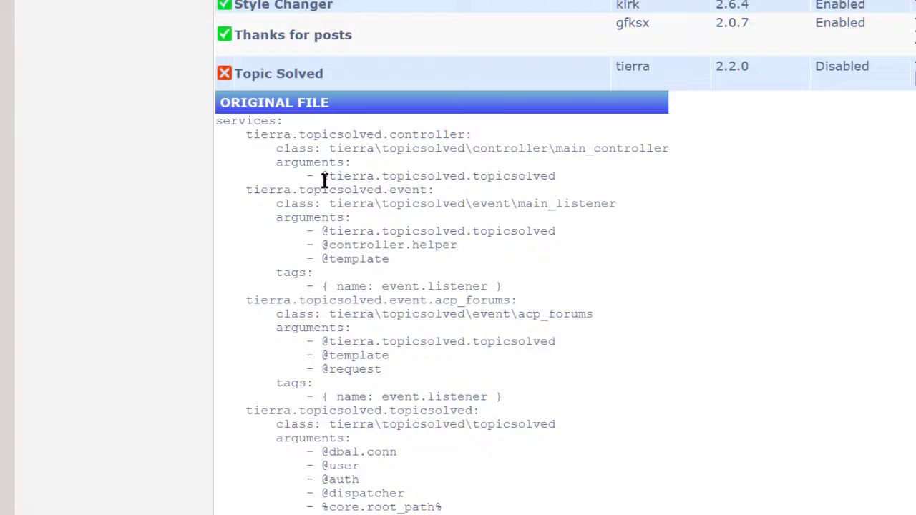
scroll(266, 179, "up", 2)
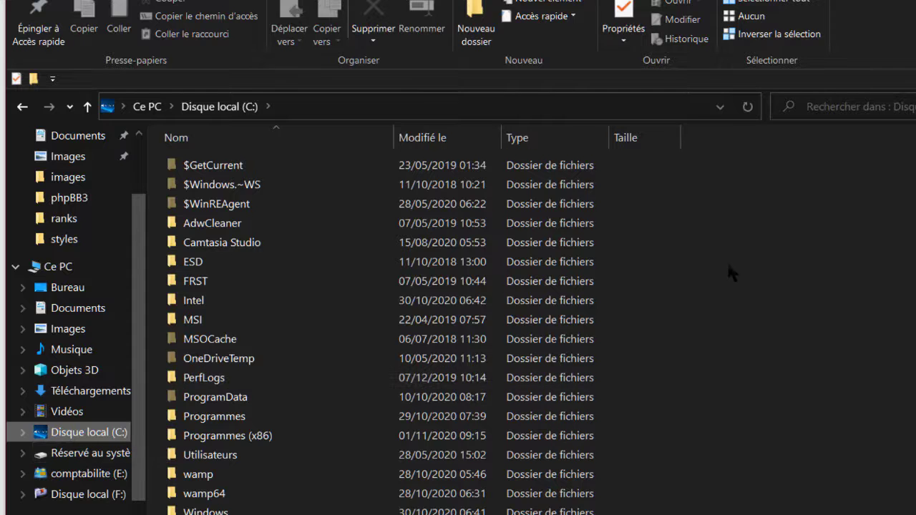
Browse to C:\wamp64\www\forum\ext\tierra\topicsolved\config and open services.yml in Notepad++
scroll(729, 265, "down", 1)
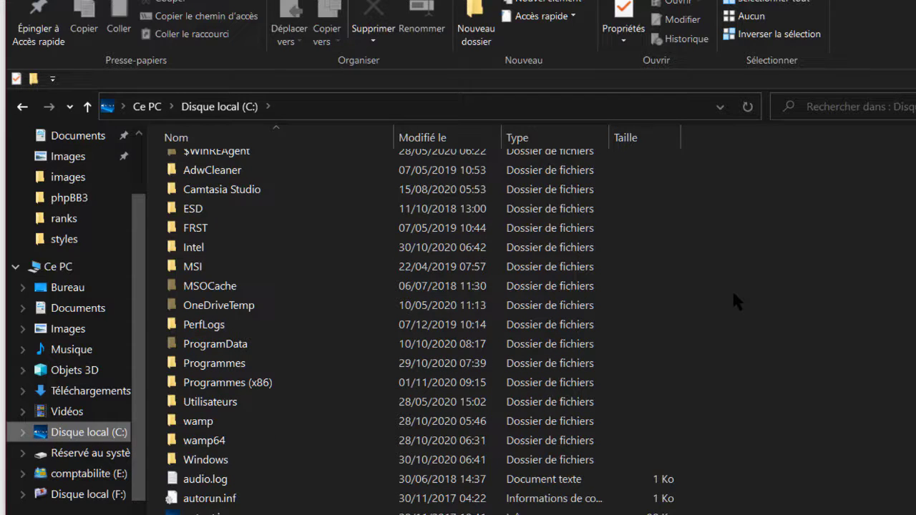
left_click(230, 440)
double_click(230, 441)
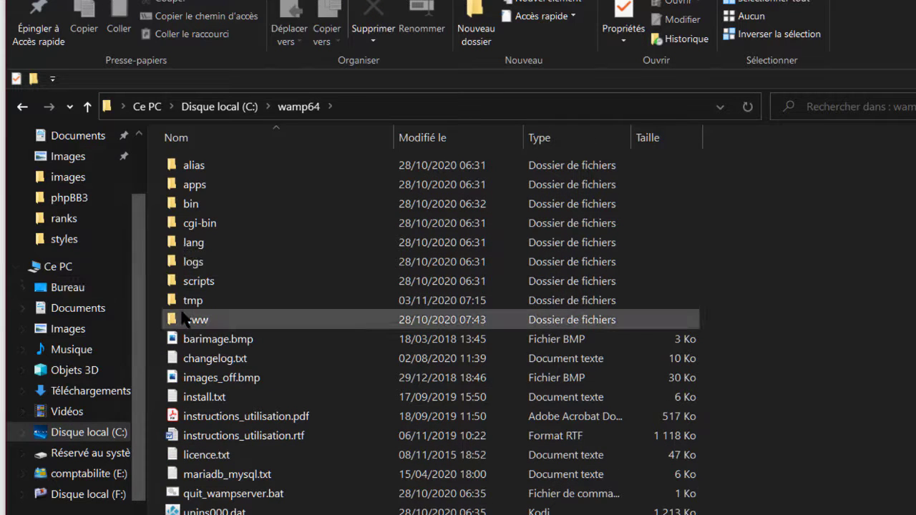
double_click(183, 317)
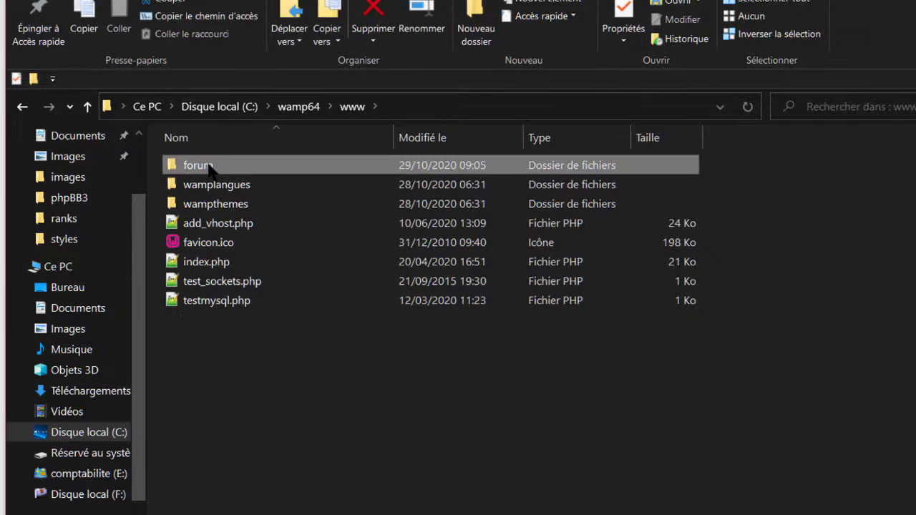
double_click(204, 166)
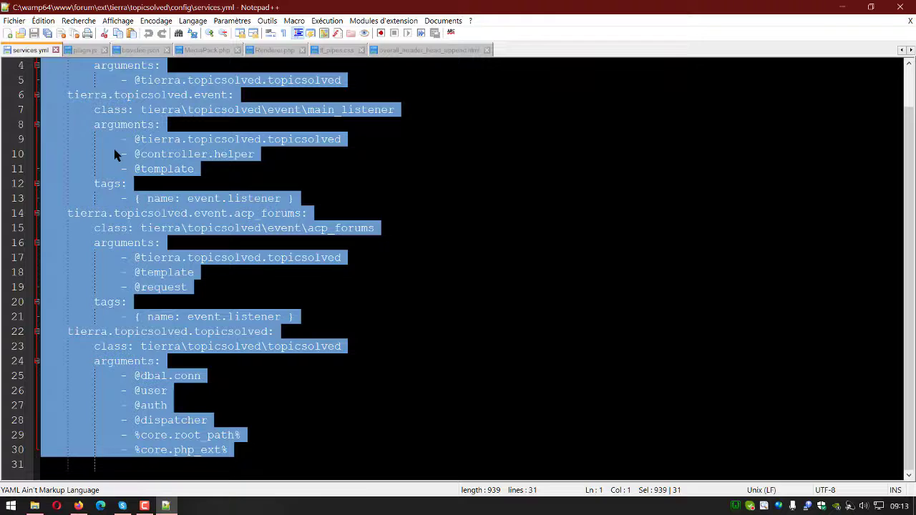
Replace the entire content of services.yml with the copied reformatted text, save the file and close Notepad++
key("Delete")
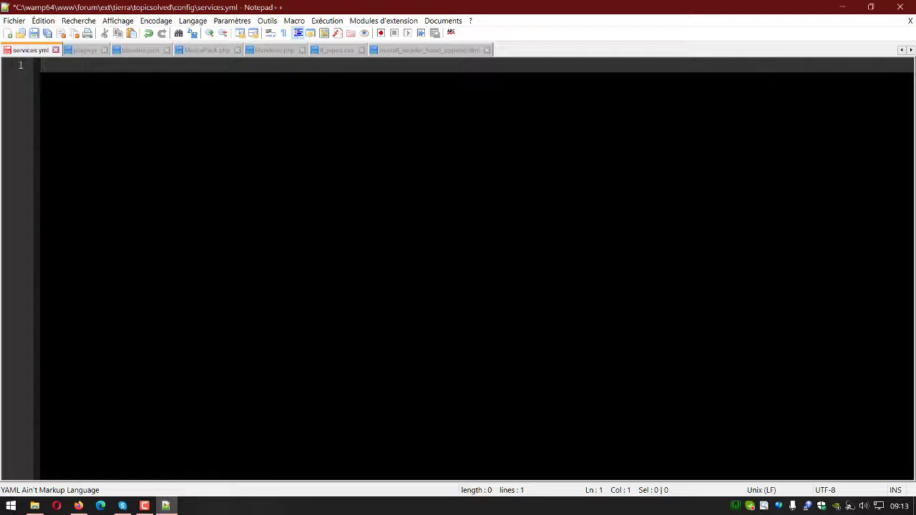
key("ctrl+v")
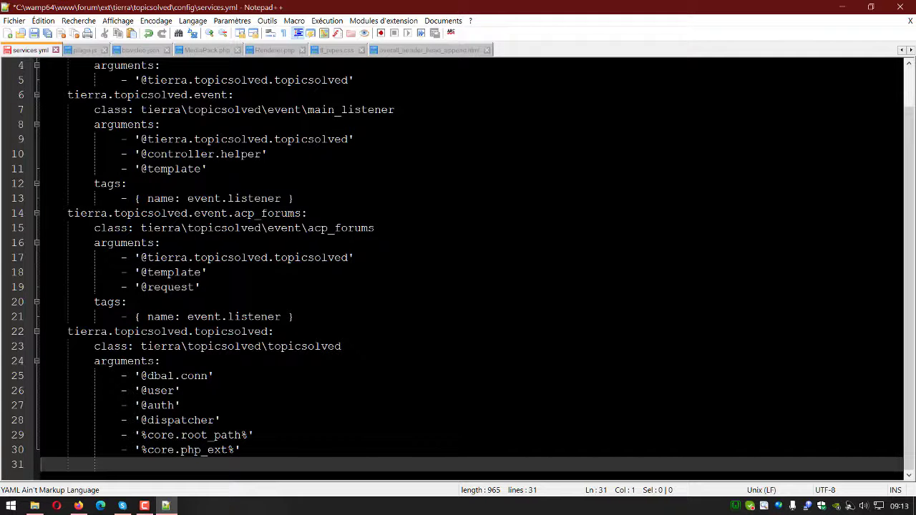
left_click(35, 33)
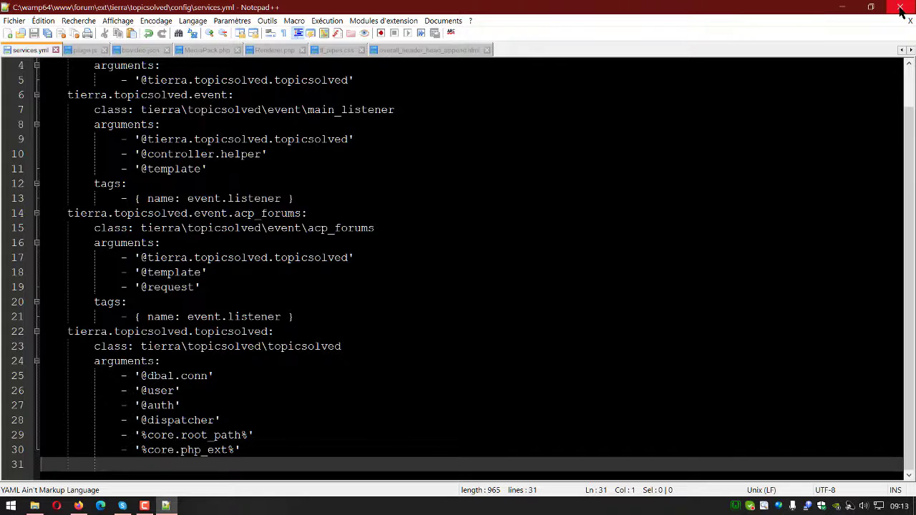
left_click(901, 9)
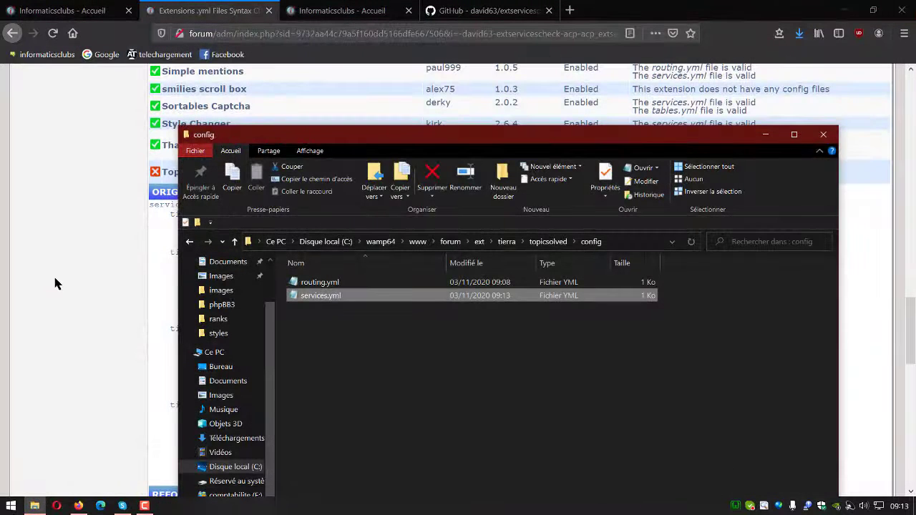
Return to the forum administration in the browser and enable the Topic Solved extension from the extension manager, confirming the activation
left_click(55, 284)
scroll(206, 332, "up", 5)
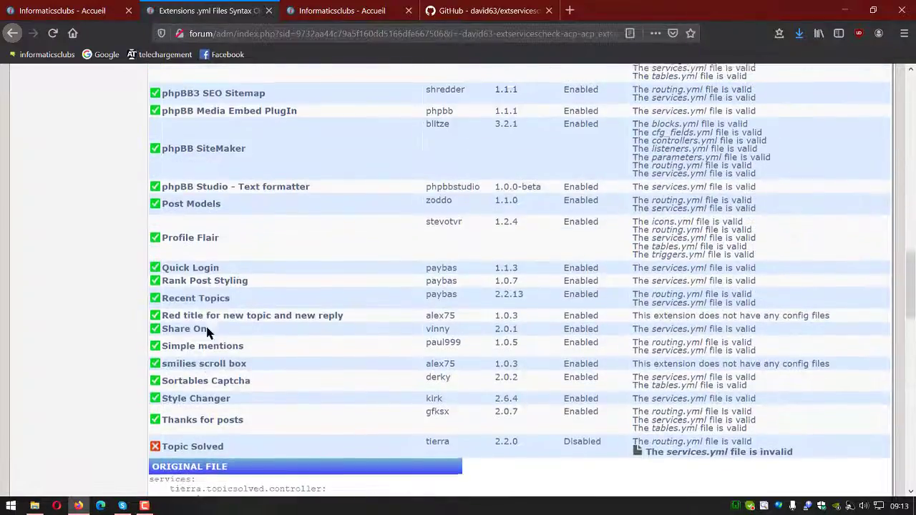
scroll(207, 332, "up", 15)
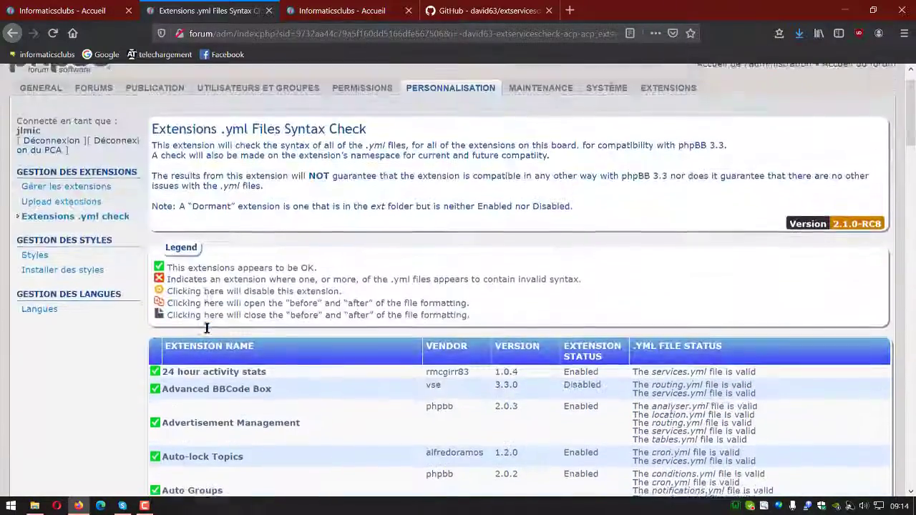
scroll(207, 331, "up", 1)
left_click(63, 219)
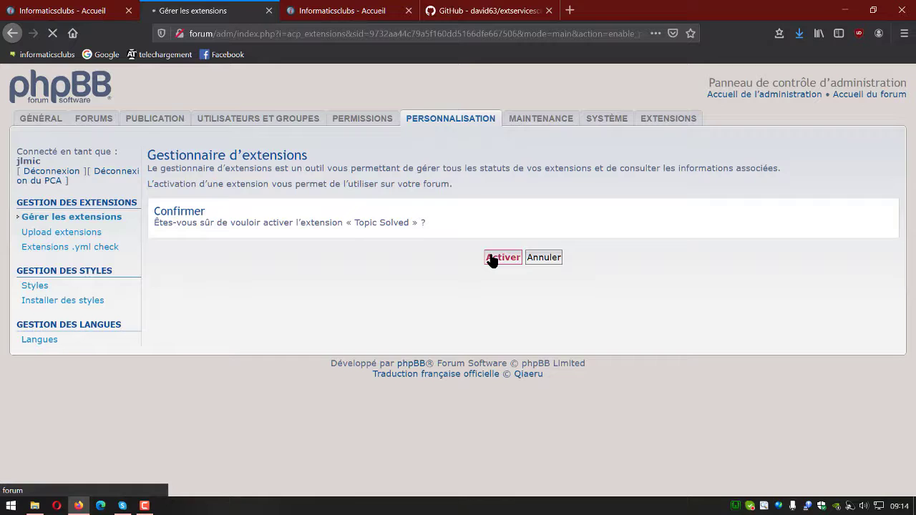
left_click(491, 257)
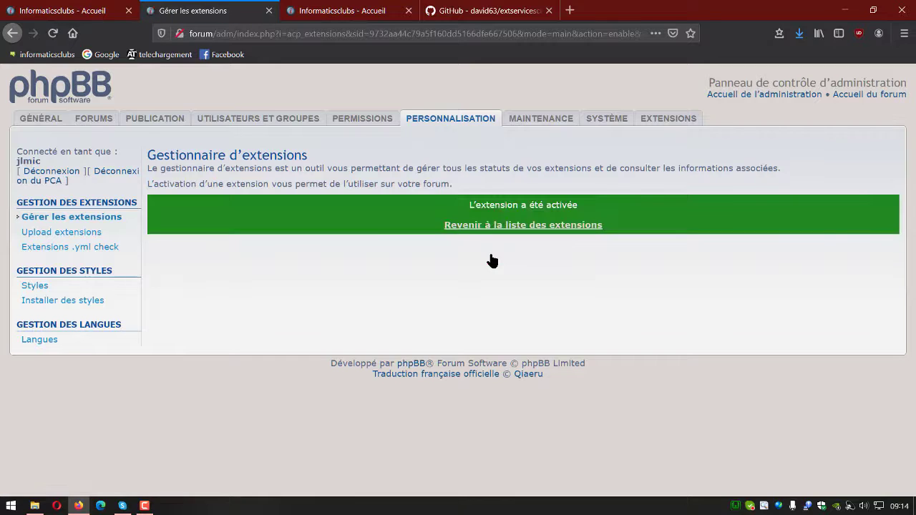
Return to the extension list and reload the forum home page to check that the forum works with Topic Solved enabled
left_click(436, 120)
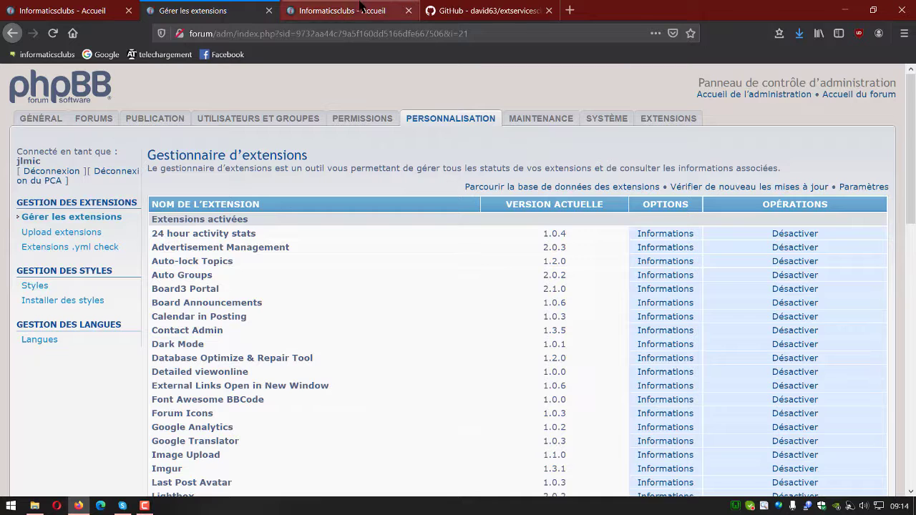
left_click(326, 10)
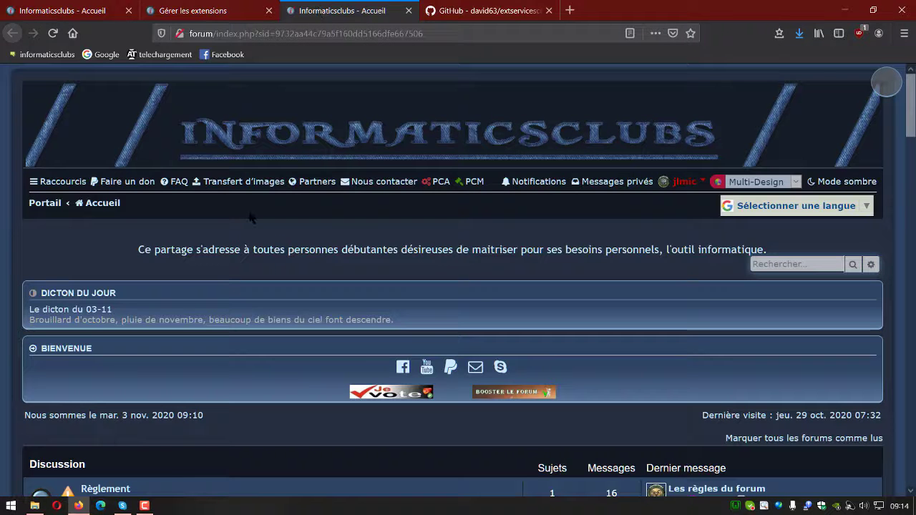
key("F5")
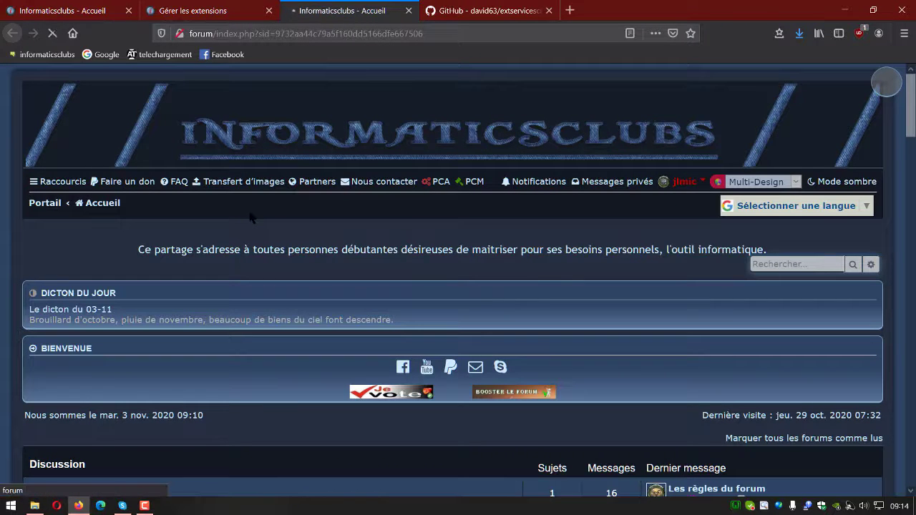